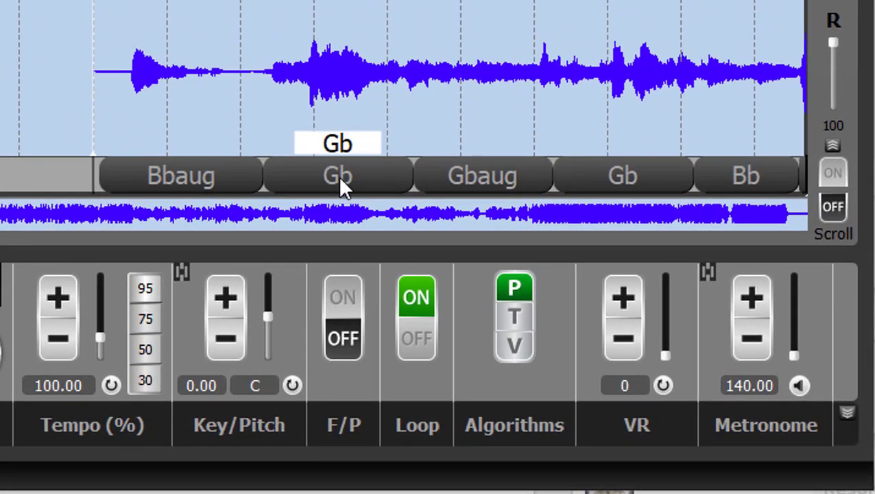
Step: Split the Gb chord after Bbaug into two Gb chords
{"action": "right_click", "coordinate": [338, 175]}
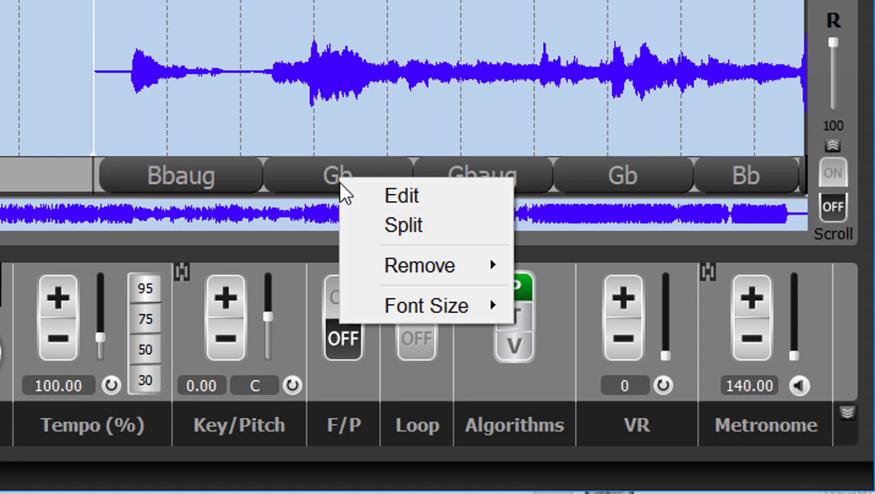
{"action": "left_click", "coordinate": [382, 222]}
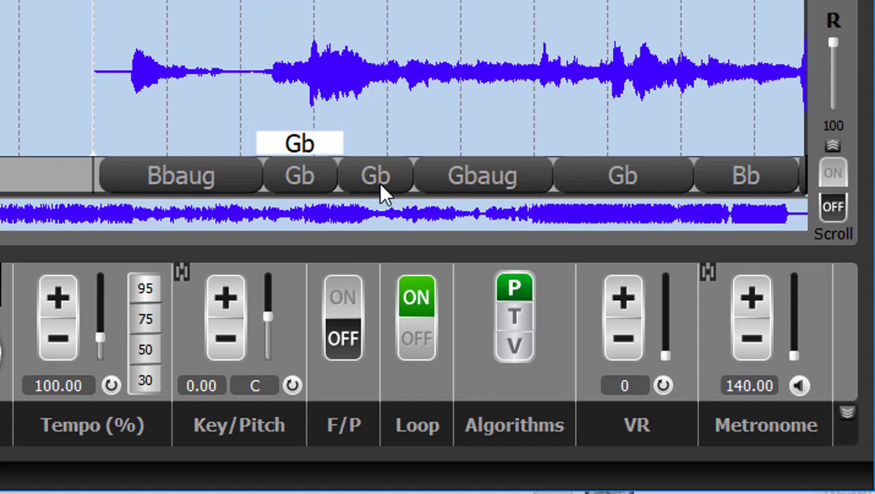
Step: Change the first split Gb chord's start time from 00:02:322 to 00:03:322
{"action": "right_click", "coordinate": [309, 182]}
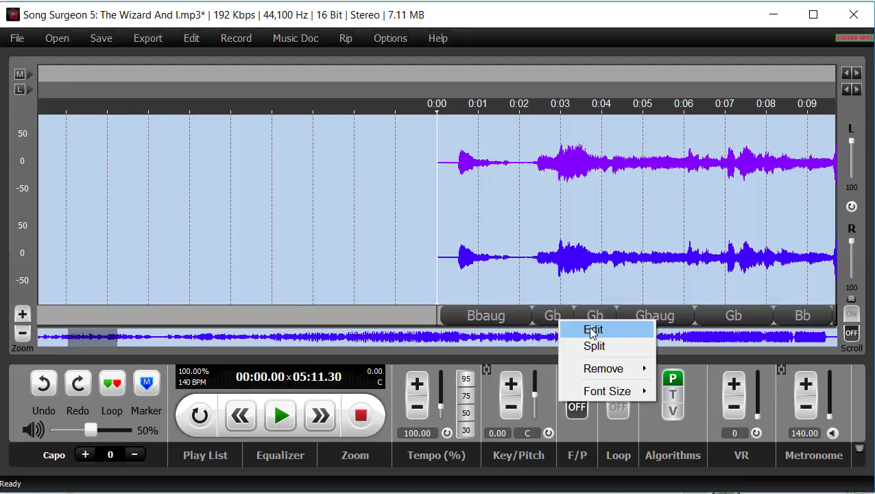
{"action": "left_click", "coordinate": [373, 200]}
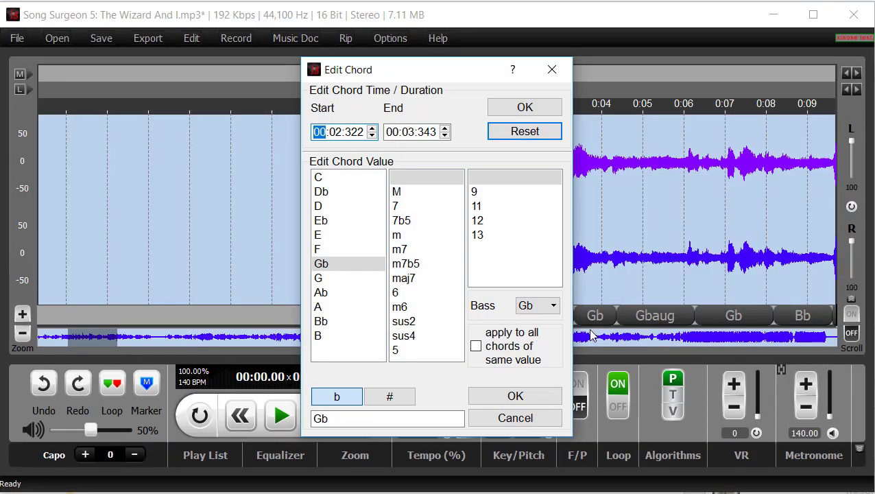
{"action": "left_click_drag", "start_coordinate": [444, 74], "coordinate": [760, 69]}
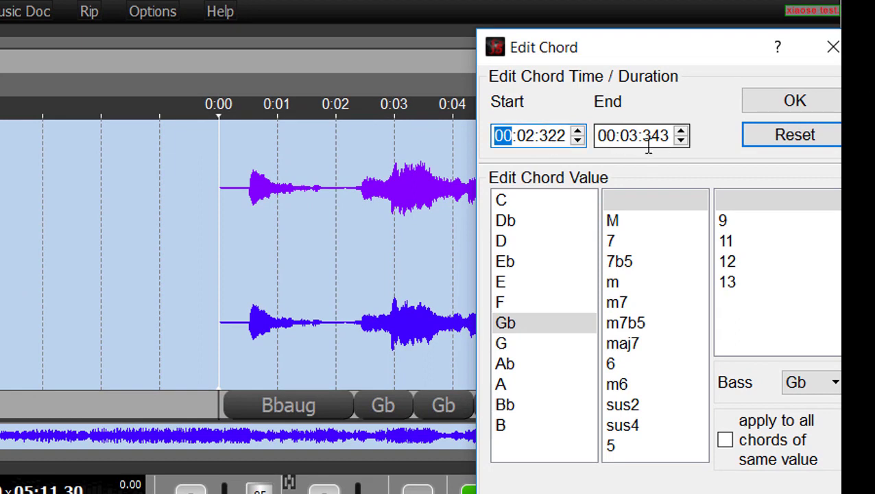
{"action": "left_click", "coordinate": [529, 135]}
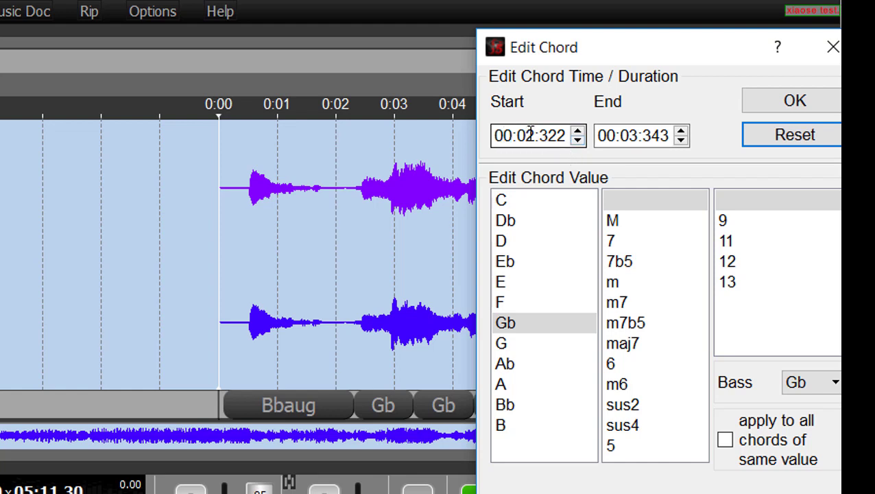
{"action": "key", "text": "Delete"}
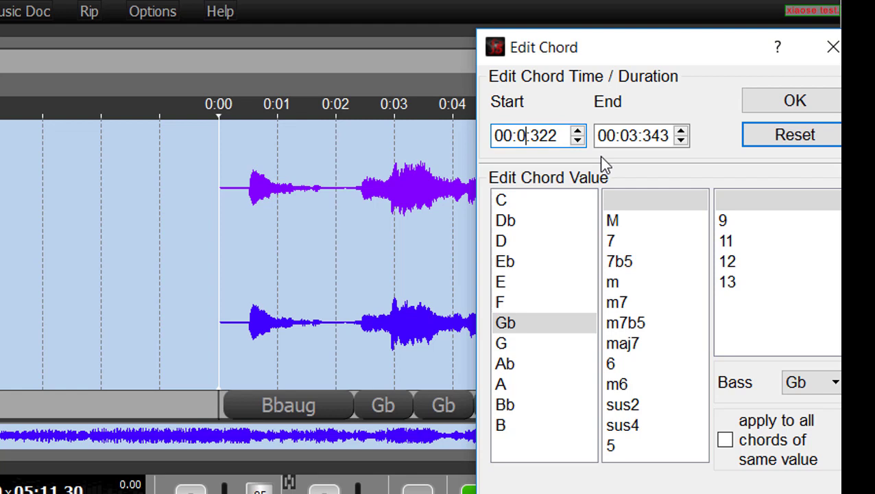
{"action": "type", "text": "3"}
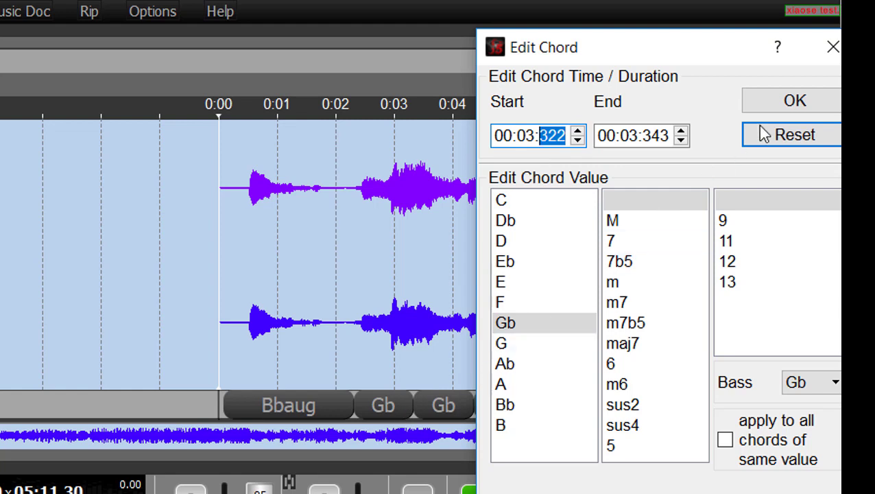
{"action": "left_click", "coordinate": [793, 101]}
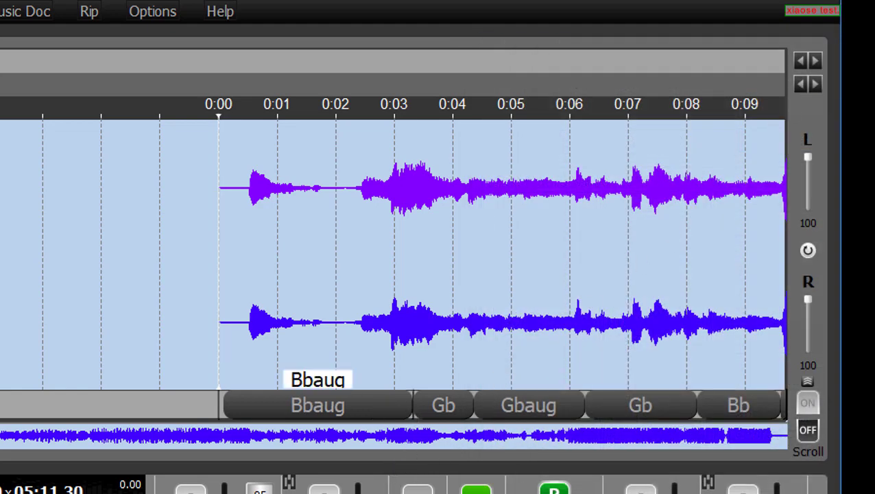
Step: Zoom and pan the waveform to 0:03.1–0:03.4 to inspect the sliver-sized Gb chord
{"action": "scroll", "coordinate": [503, 254], "scroll_direction": "up", "scroll_amount": 4}
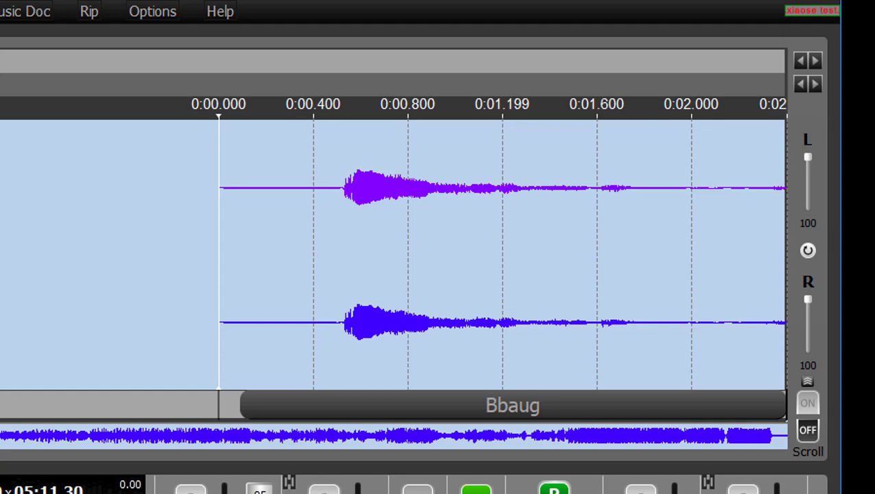
{"action": "scroll", "coordinate": [293, 317], "scroll_direction": "up", "scroll_amount": 1}
{"action": "scroll", "coordinate": [146, 309], "scroll_direction": "right", "scroll_amount": 5}
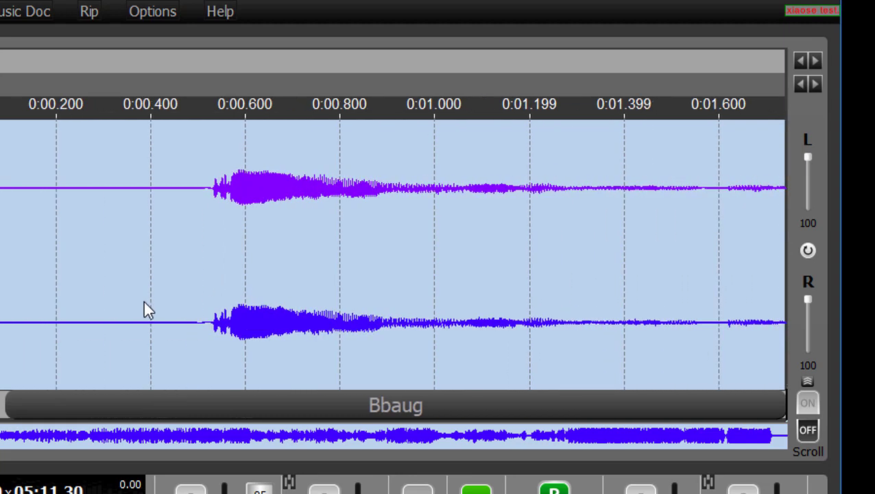
{"action": "scroll", "coordinate": [537, 246], "scroll_direction": "right", "scroll_amount": 10}
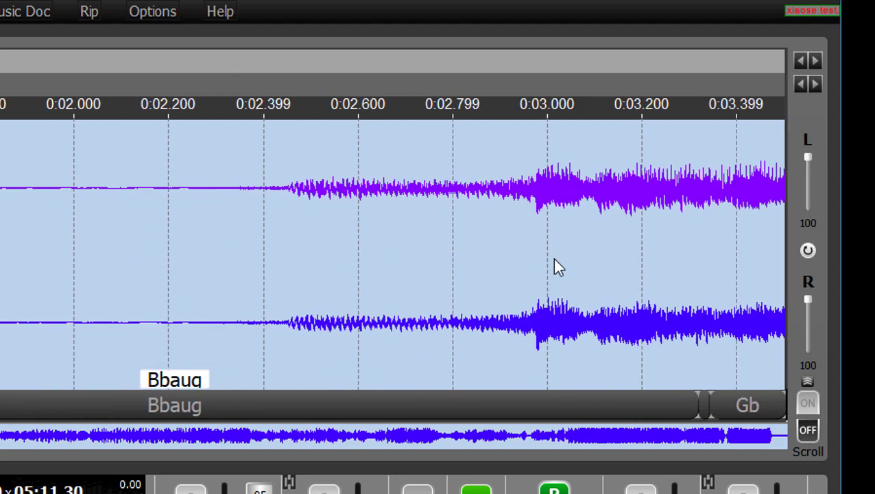
{"action": "scroll", "coordinate": [420, 277], "scroll_direction": "right", "scroll_amount": 2}
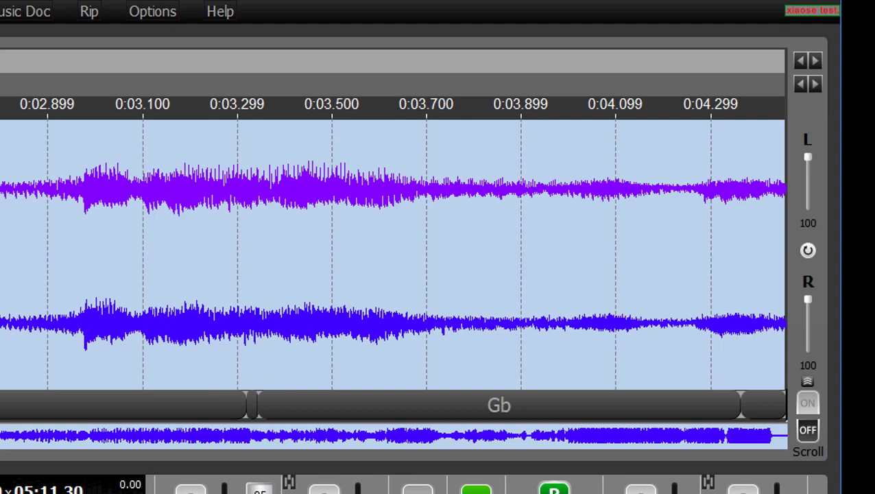
{"action": "scroll", "coordinate": [443, 308], "scroll_direction": "up", "scroll_amount": 2}
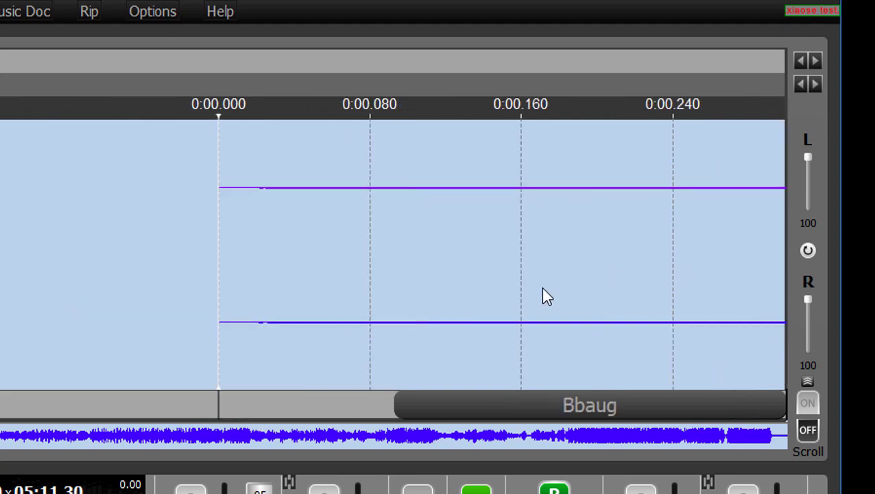
{"action": "scroll", "coordinate": [539, 302], "scroll_direction": "right", "scroll_amount": 6}
{"action": "scroll", "coordinate": [480, 302], "scroll_direction": "right", "scroll_amount": 3}
{"action": "left_click", "coordinate": [591, 433]}
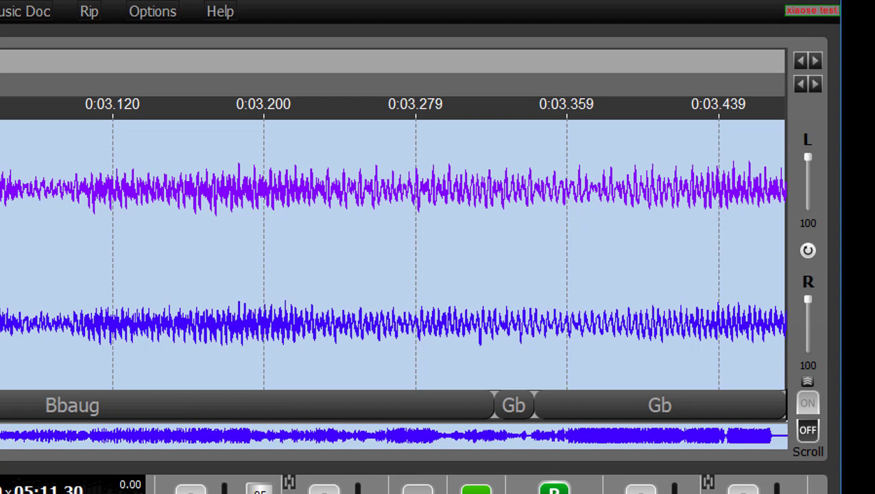
Step: Edit the Gb chord at 00:03:343 to minor quality (Gbm), applying it to all same-value chords
{"action": "key", "text": "Home"}
{"action": "scroll", "coordinate": [393, 253], "scroll_direction": "down", "scroll_amount": 4}
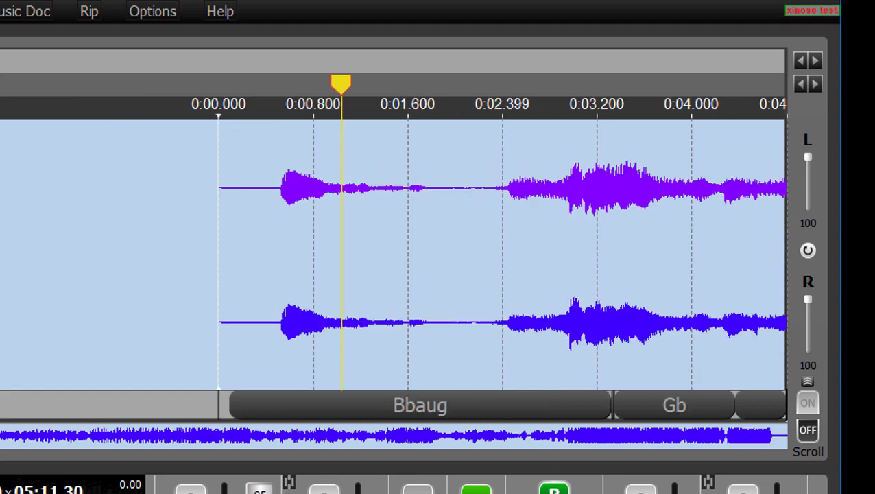
{"action": "scroll", "coordinate": [393, 254], "scroll_direction": "down", "scroll_amount": 1}
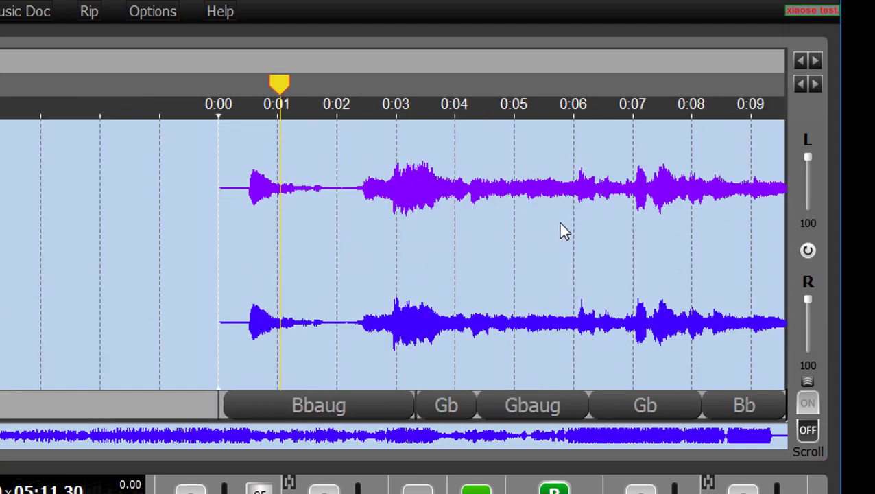
{"action": "scroll", "coordinate": [582, 234], "scroll_direction": "right", "scroll_amount": 5}
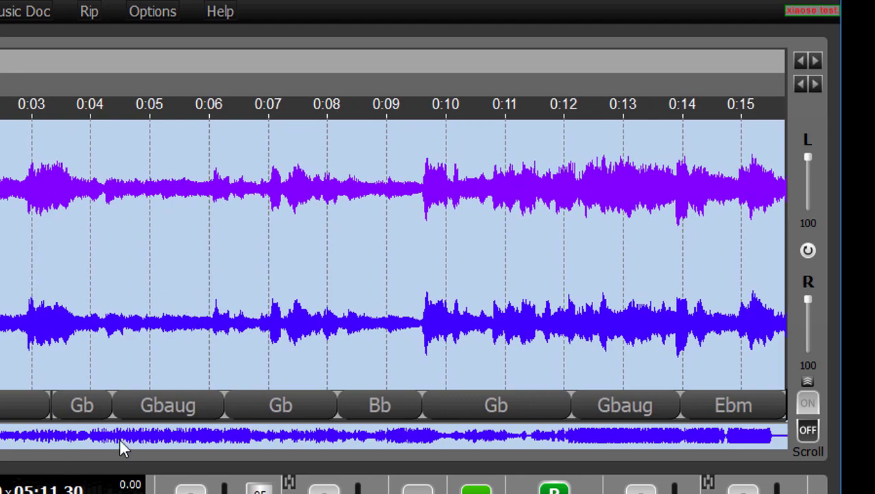
{"action": "right_click", "coordinate": [84, 408]}
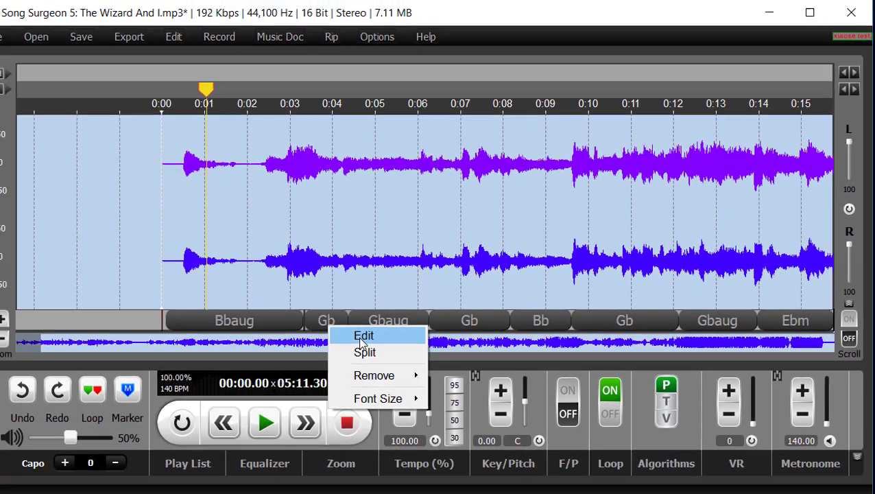
{"action": "left_click", "coordinate": [363, 338]}
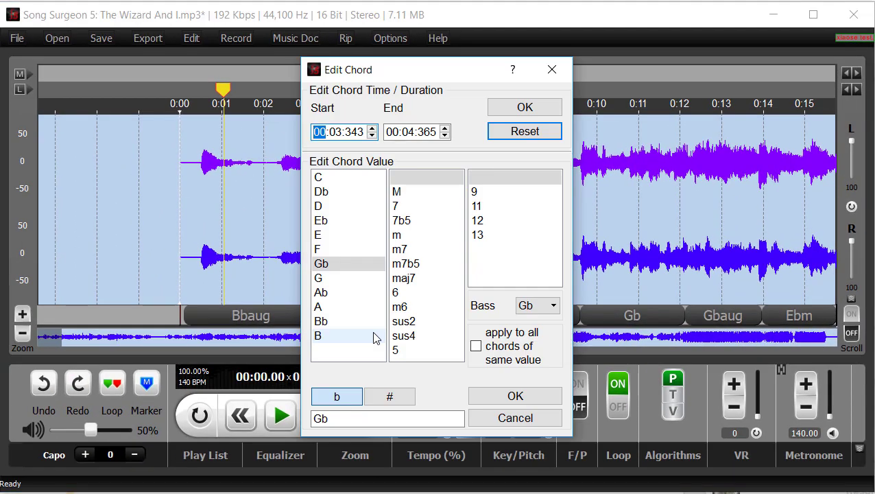
{"action": "left_click_drag", "start_coordinate": [452, 70], "coordinate": [653, 46]}
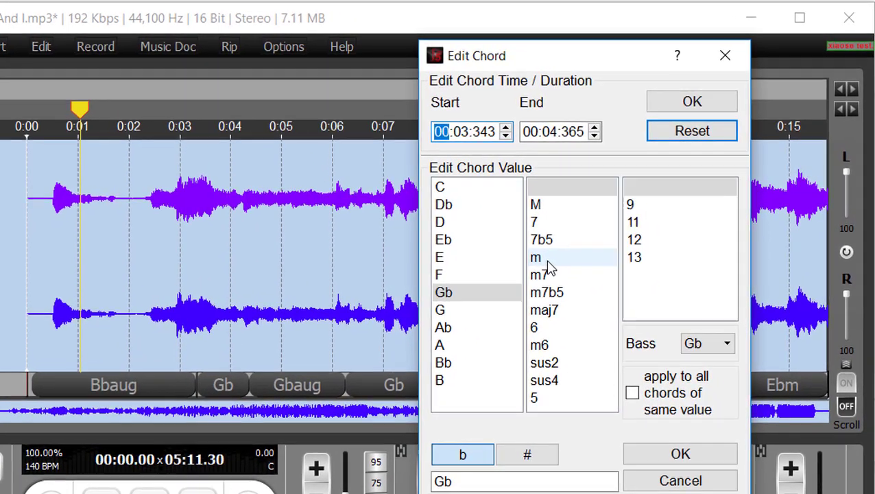
{"action": "left_click", "coordinate": [549, 262]}
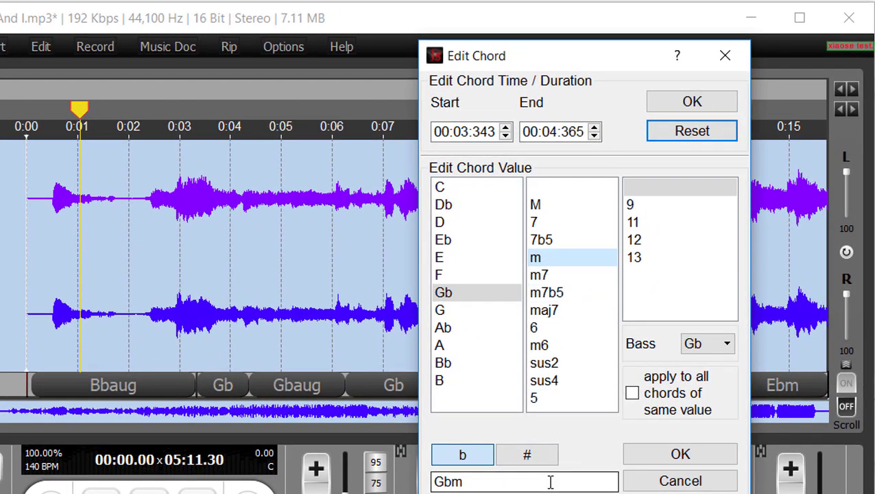
{"action": "left_click", "coordinate": [633, 394]}
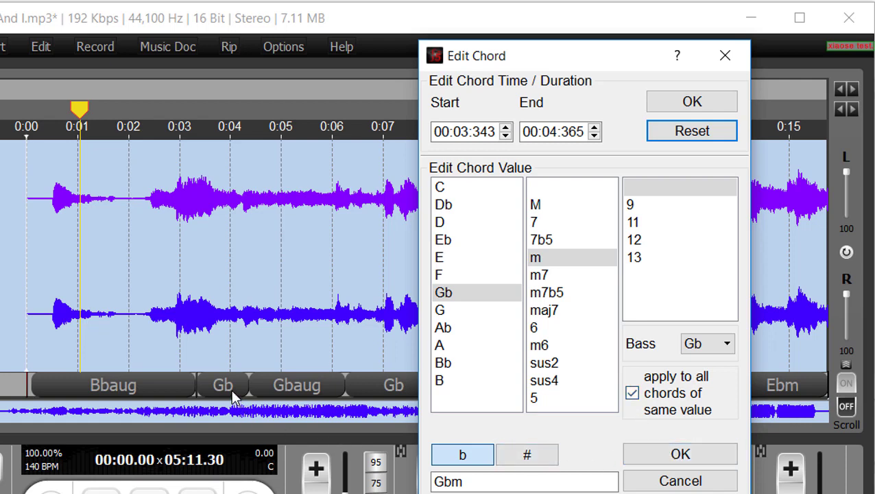
{"action": "left_click", "coordinate": [449, 482]}
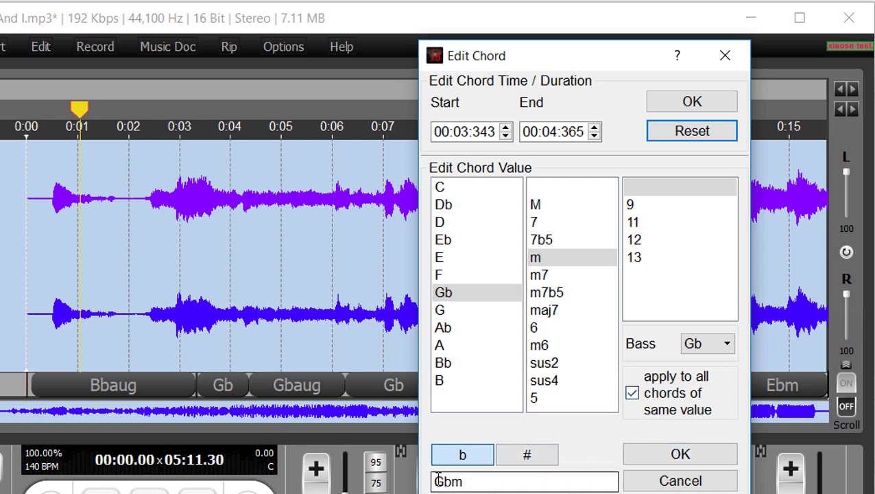
Step: Confirm the Gbm relabel and check the changed chords near 0:22 and 0:26
{"action": "left_click", "coordinate": [692, 456]}
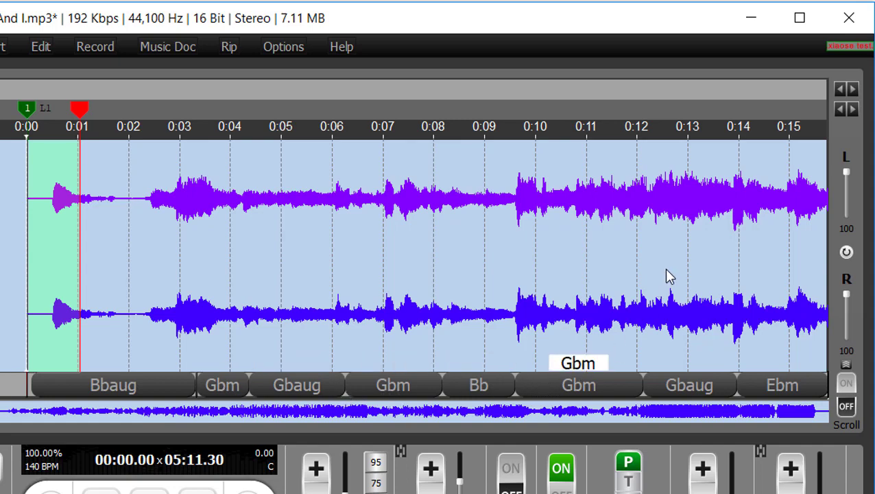
{"action": "scroll", "coordinate": [506, 296], "scroll_direction": "right", "scroll_amount": 2}
{"action": "scroll", "coordinate": [506, 296], "scroll_direction": "right", "scroll_amount": 10}
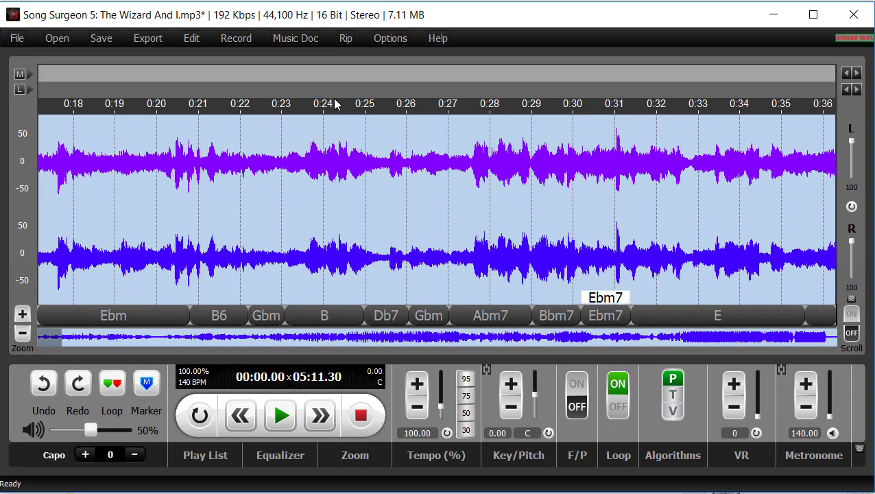
{"action": "left_click", "coordinate": [299, 40]}
{"action": "left_click", "coordinate": [336, 82]}
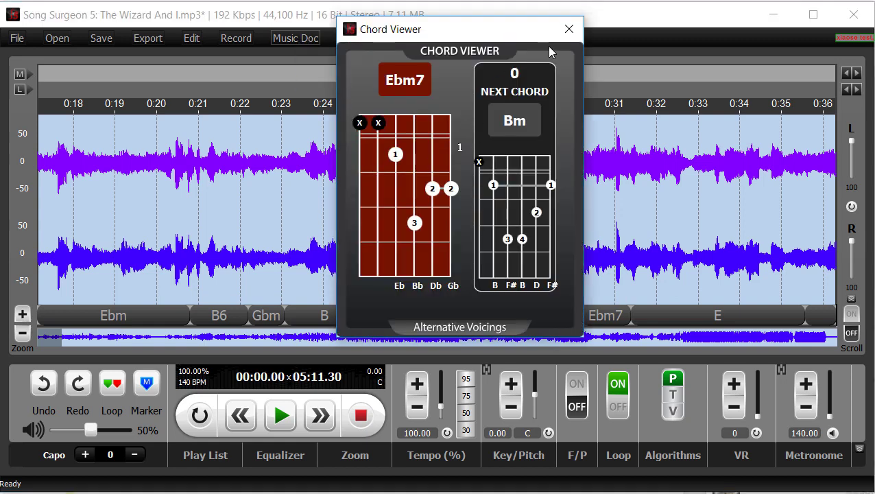
{"action": "left_click", "coordinate": [569, 30]}
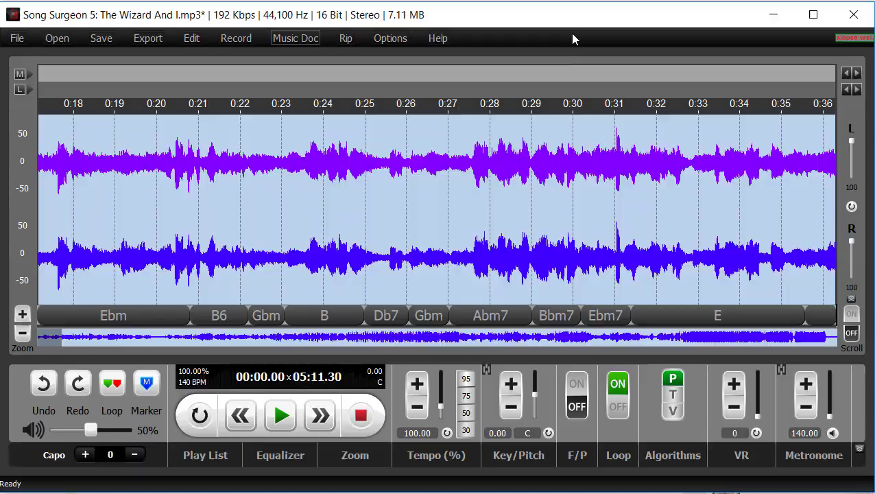